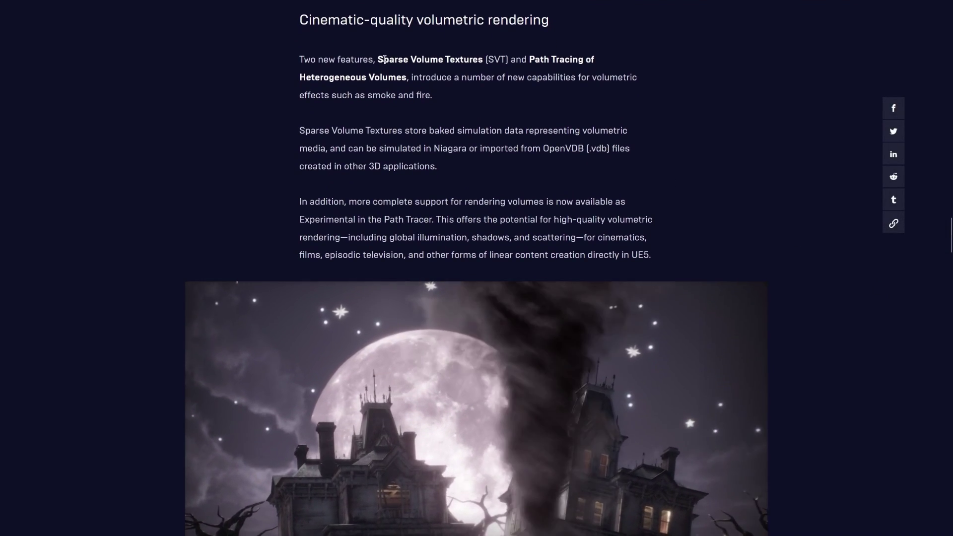
# Step: Read the volumetric rendering section on Sparse Volume Textures, including the note about real-time use cases
pyautogui.moveTo(377, 59); pyautogui.dragTo(508, 60)
pyautogui.click(696, 199)
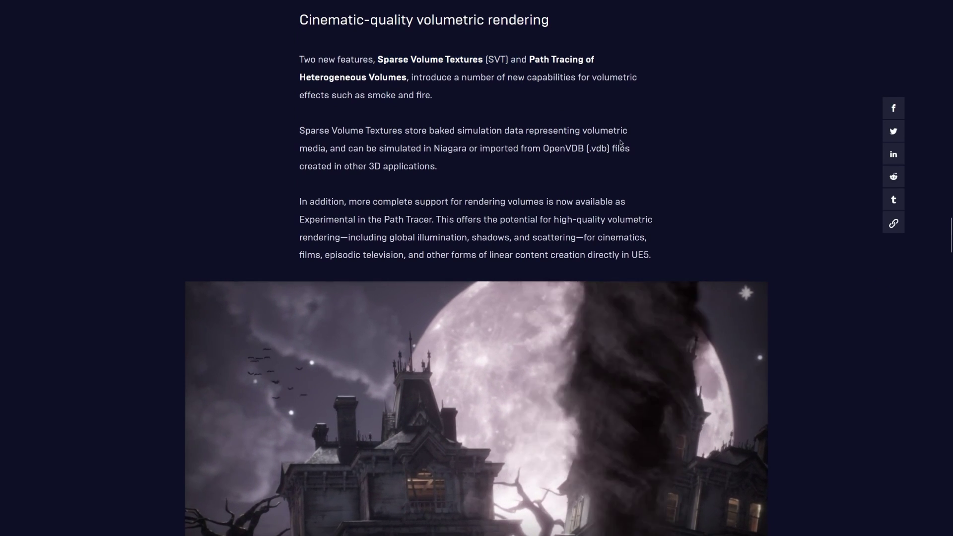
pyautogui.scroll(-1, 696, 199)
pyautogui.scroll(-3, 696, 199)
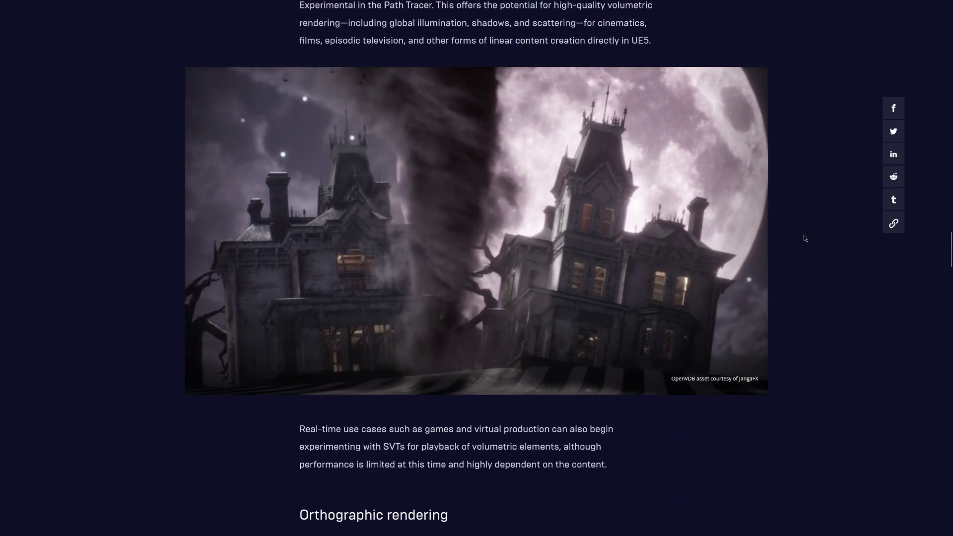
pyautogui.moveTo(299, 429); pyautogui.dragTo(647, 425)
pyautogui.click(647, 426)
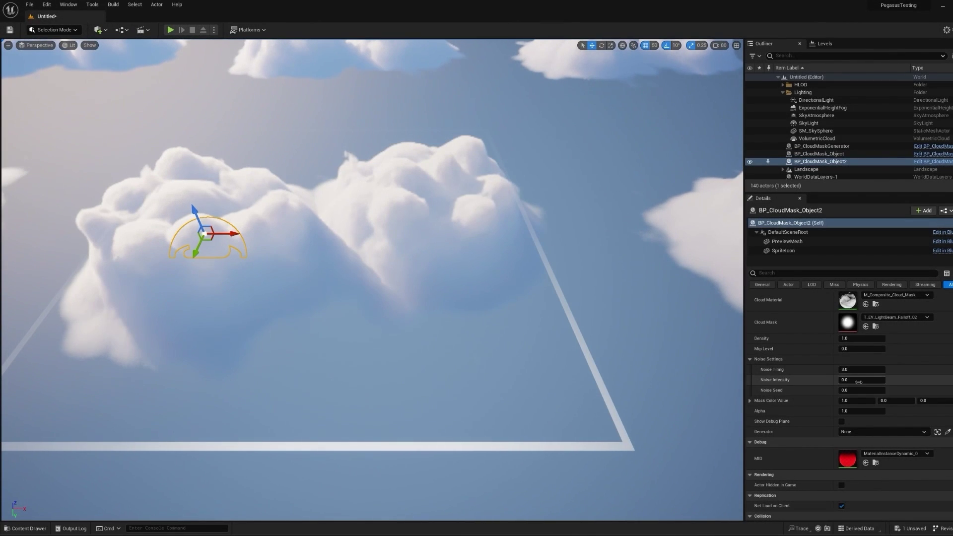
# Step: In the Unreal Editor, set BP_CloudMask_Object2's Noise Intensity to 0.344 and reposition the object across the cloud layer
pyautogui.moveTo(863, 382); pyautogui.dragTo(889, 382)
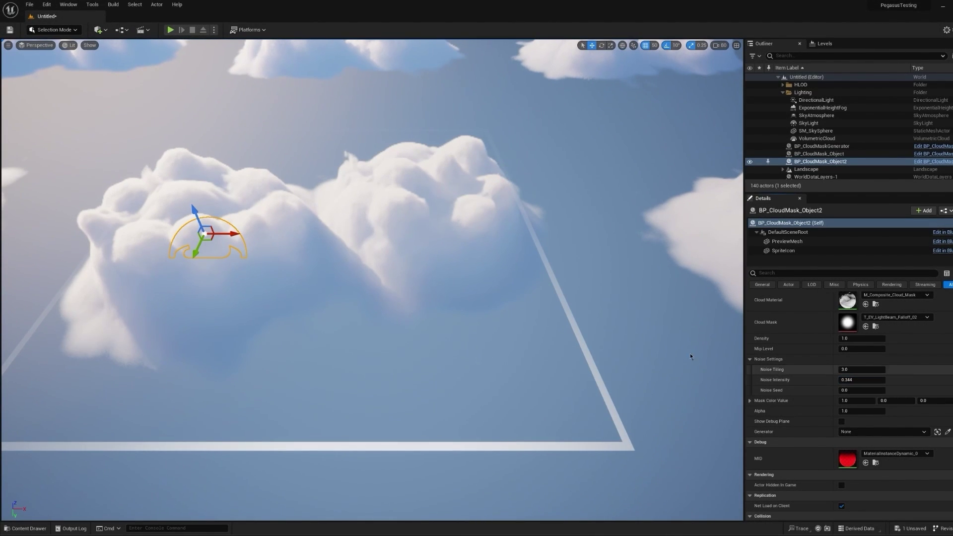
pyautogui.moveTo(219, 238)
pyautogui.mouseDown(button='right')
pyautogui.moveTo(198, 238)
pyautogui.moveTo(209, 239)
pyautogui.mouseUp(button='right')
pyautogui.moveTo(228, 234); pyautogui.dragTo(278, 270)
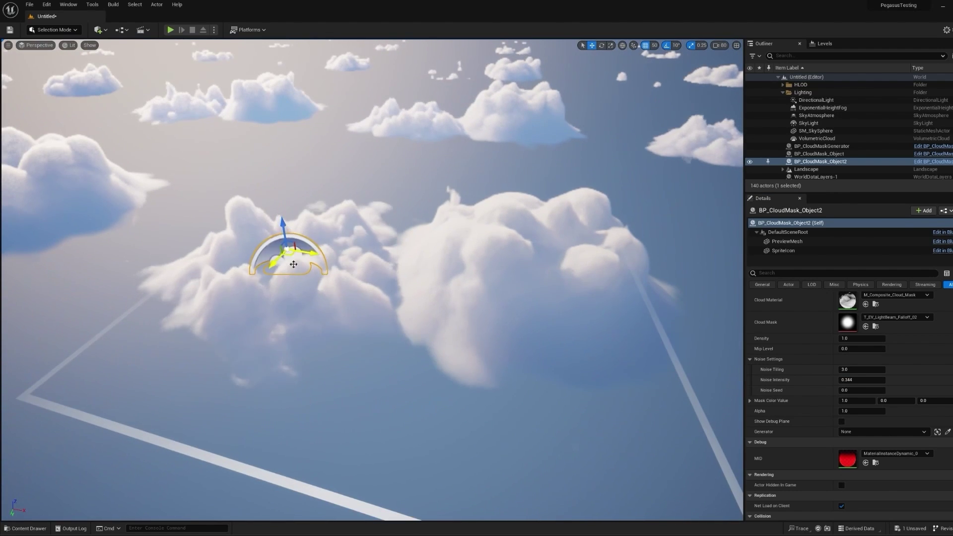
pyautogui.moveTo(293, 264); pyautogui.dragTo(285, 219, button='right')
pyautogui.moveTo(263, 228); pyautogui.dragTo(313, 113)
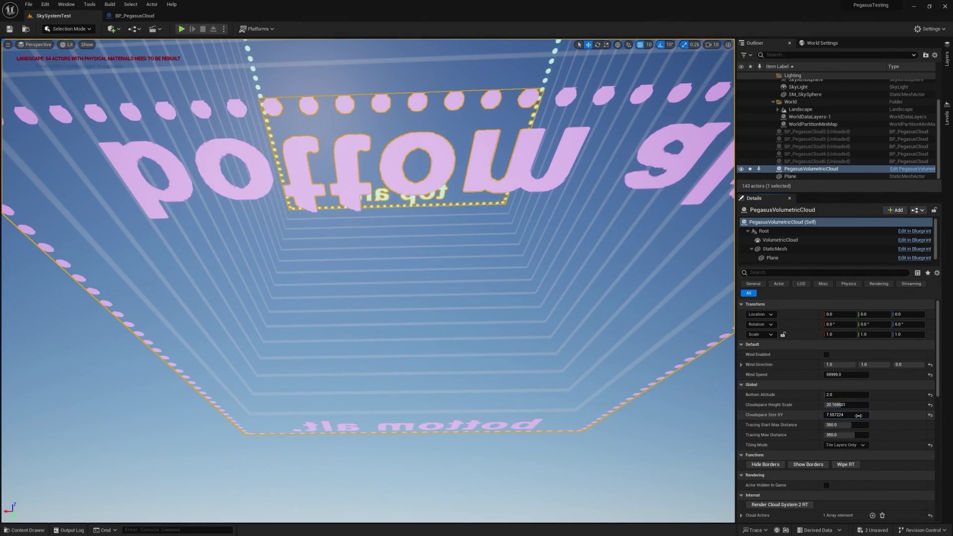
# Step: Set PegasusVolumetricCloud's Cloudspace Size XY to about 9.45 and lower its Bottom Altitude
pyautogui.click(765, 464)
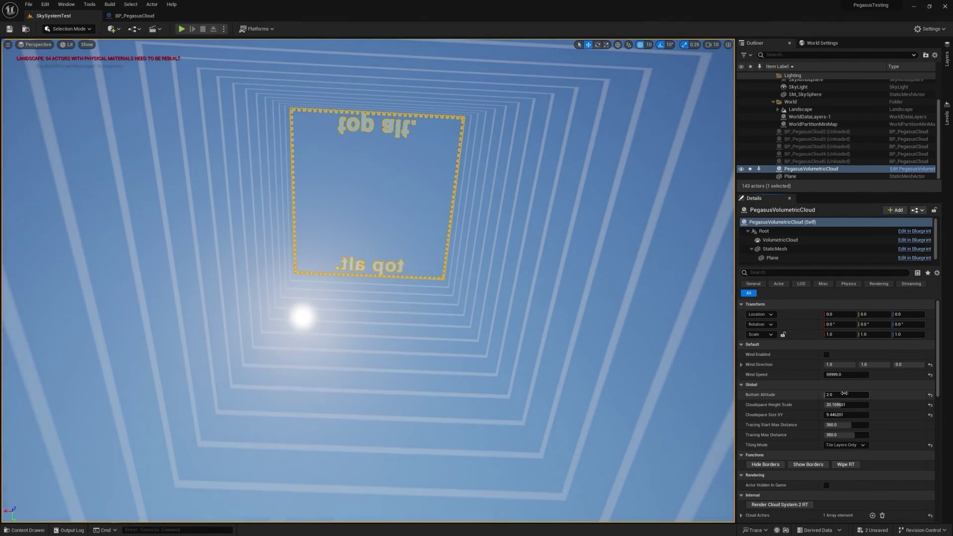
pyautogui.moveTo(844, 394); pyautogui.dragTo(824, 393)
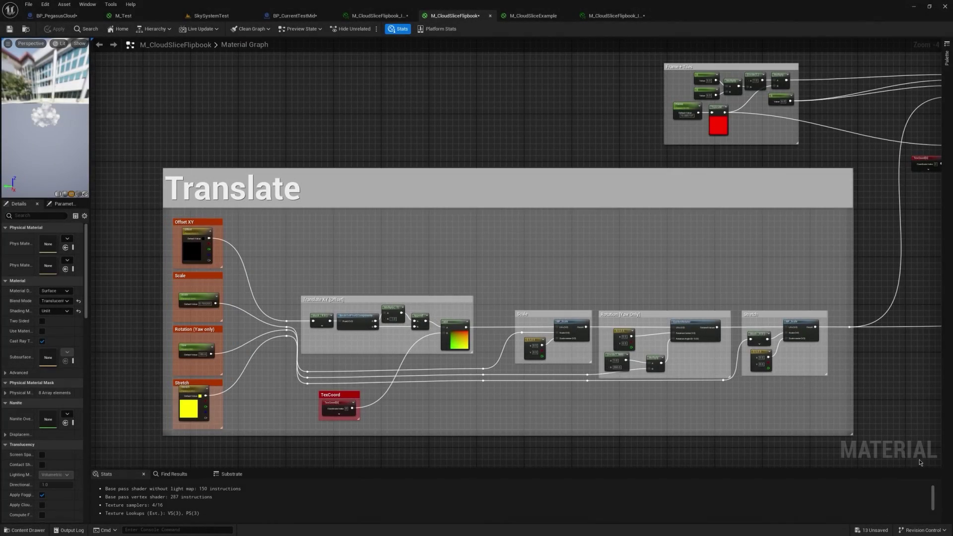
# Step: Examine the M_CloudSliceFlipbook material graph from the Translate section through to the material output
pyautogui.moveTo(923, 453); pyautogui.dragTo(144, 535, button='right')
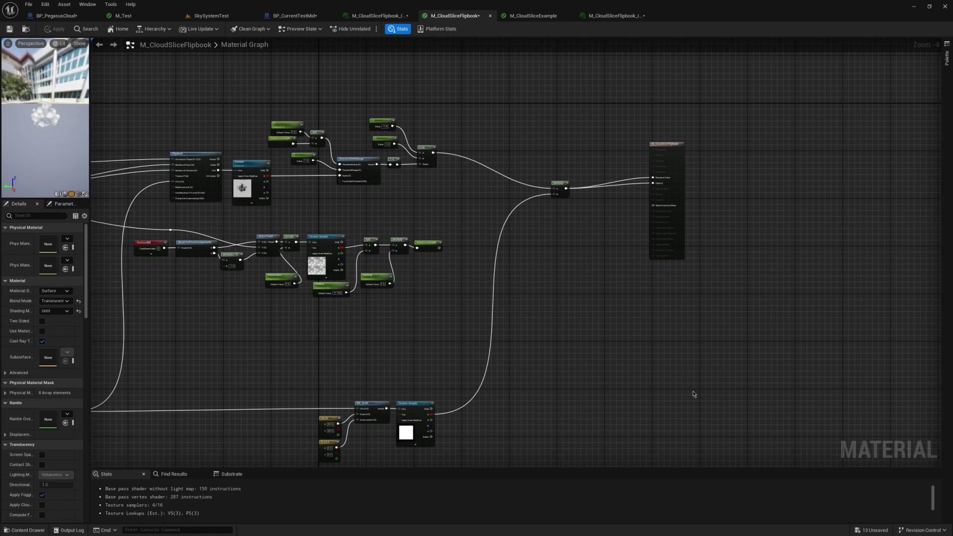
pyautogui.moveTo(694, 392); pyautogui.dragTo(942, 329, button='right')
pyautogui.moveTo(577, 314); pyautogui.dragTo(942, 321, button='right')
pyautogui.moveTo(832, 381); pyautogui.dragTo(3, 516, button='right')
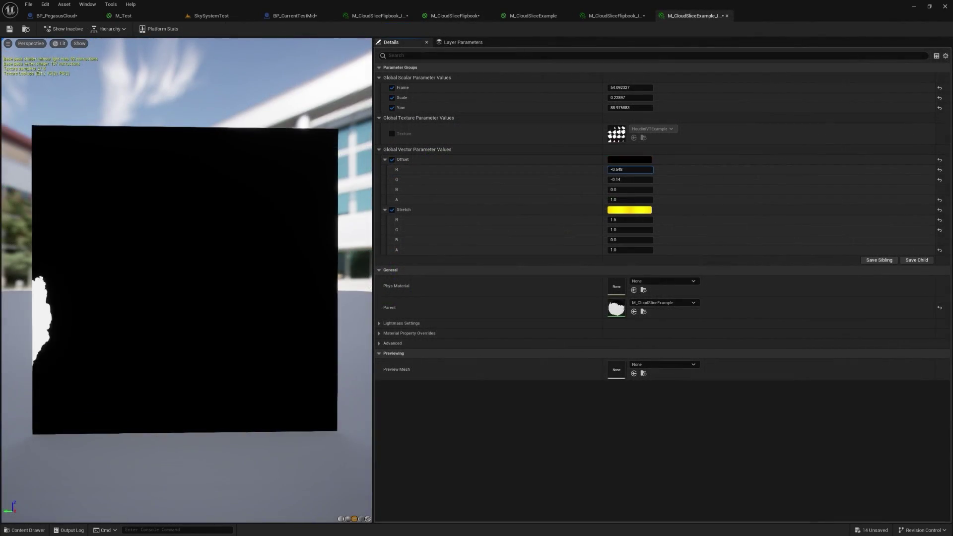
# Step: Adjust the cloud slice instance to Offset R -0.188, G 0.084, Stretch R 2.144, G 1.381, Scale 0.245 and Yaw 159.09, and scrub its Frame
pyautogui.moveTo(643, 169); pyautogui.dragTo(674, 179)
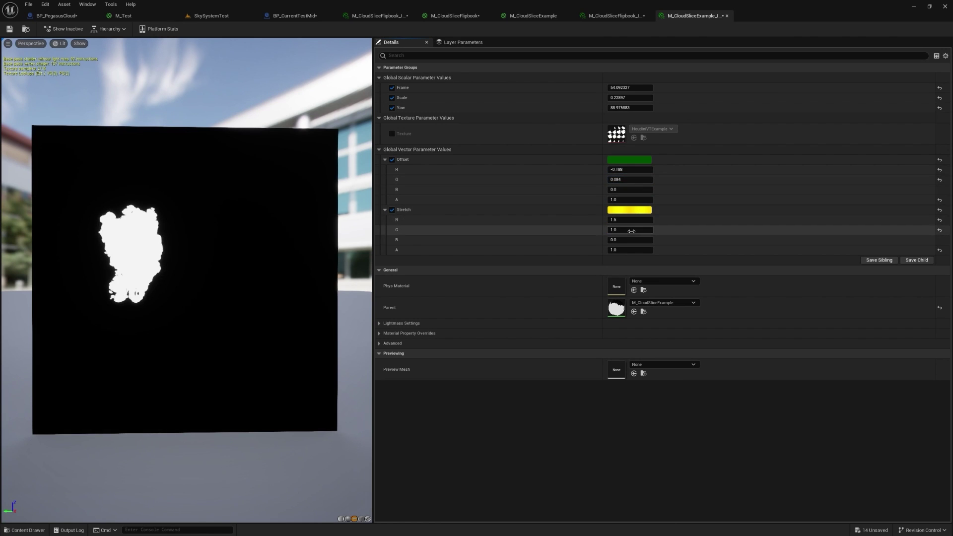
pyautogui.moveTo(632, 230)
pyautogui.mouseDown()
pyautogui.moveTo(667, 230)
pyautogui.moveTo(651, 230)
pyautogui.mouseUp()
pyautogui.moveTo(630, 219); pyautogui.dragTo(664, 220)
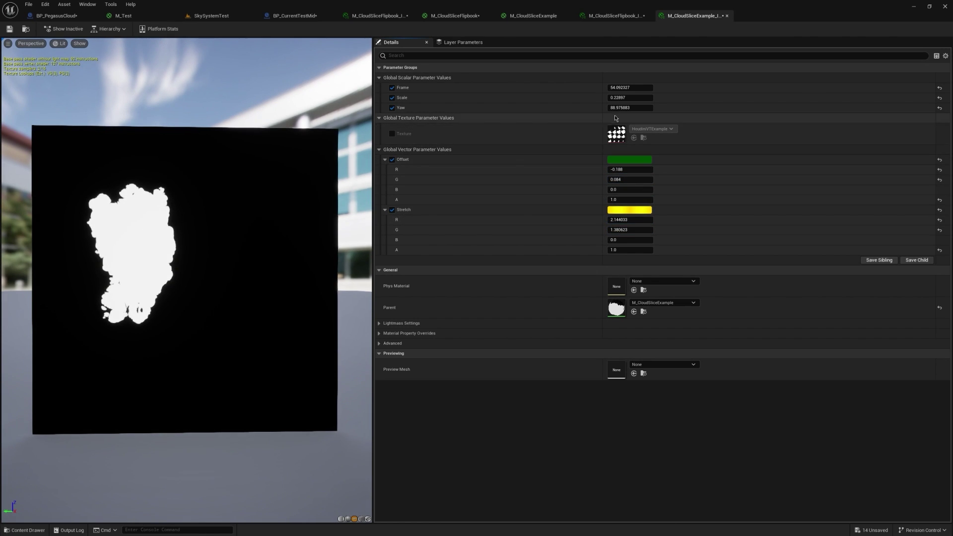
pyautogui.moveTo(630, 107); pyautogui.dragTo(619, 87)
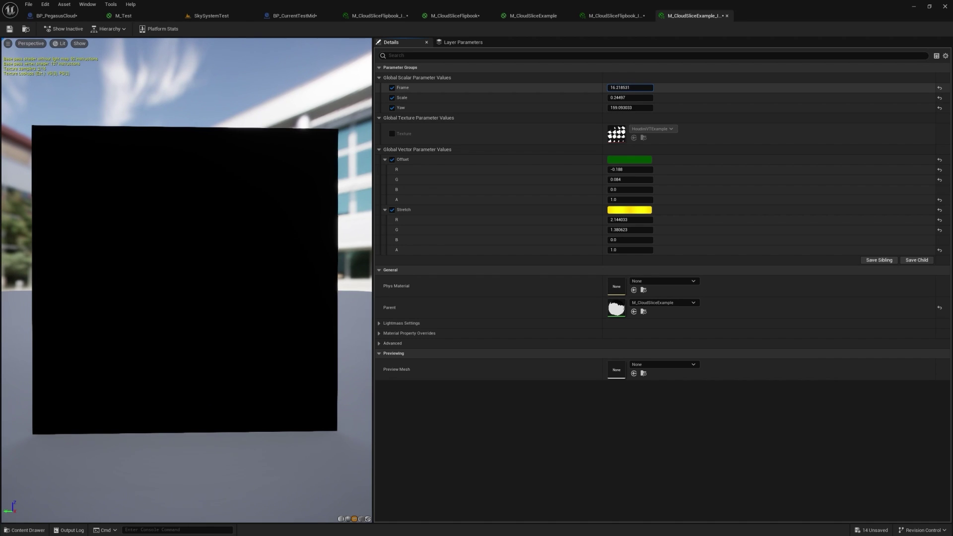
pyautogui.moveTo(621, 87); pyautogui.dragTo(624, 88)
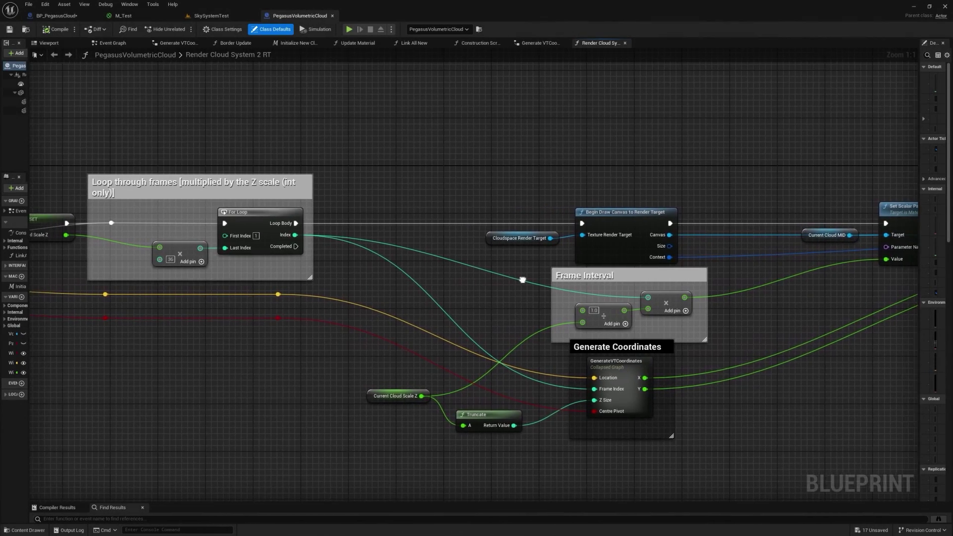
# Step: Examine the Render Cloud System 2 RT graph from the cloud actor loop to the frame loop and canvas drawing nodes
pyautogui.moveTo(522, 280); pyautogui.dragTo(949, 281, button='right')
pyautogui.moveTo(73, 204); pyautogui.dragTo(143, 220, button='right')
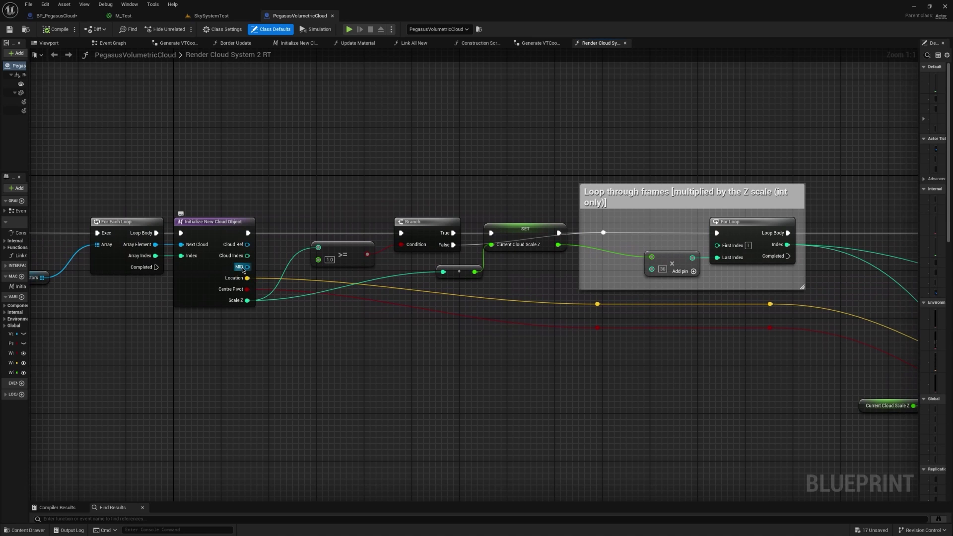
pyautogui.moveTo(741, 301); pyautogui.dragTo(279, 283, button='right')
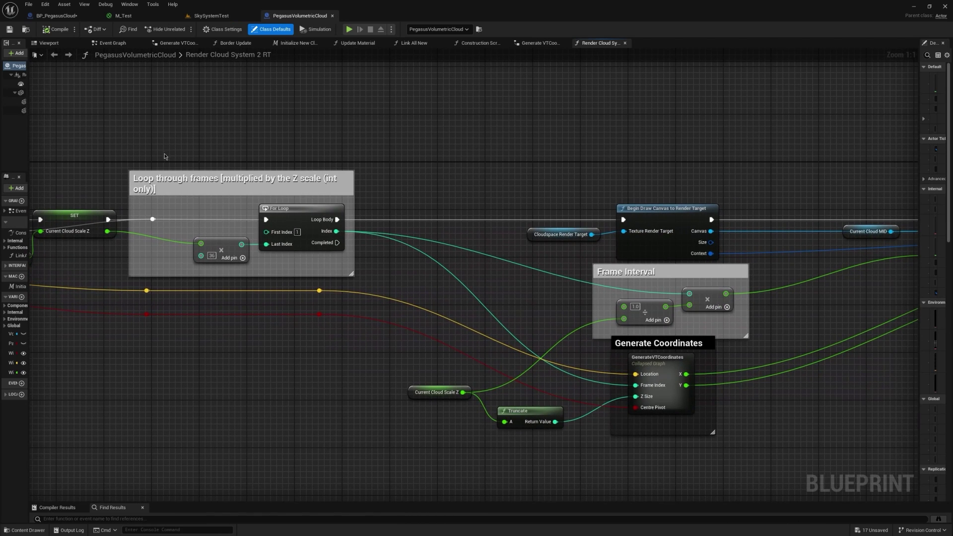
pyautogui.moveTo(662, 365); pyautogui.dragTo(354, 307, button='right')
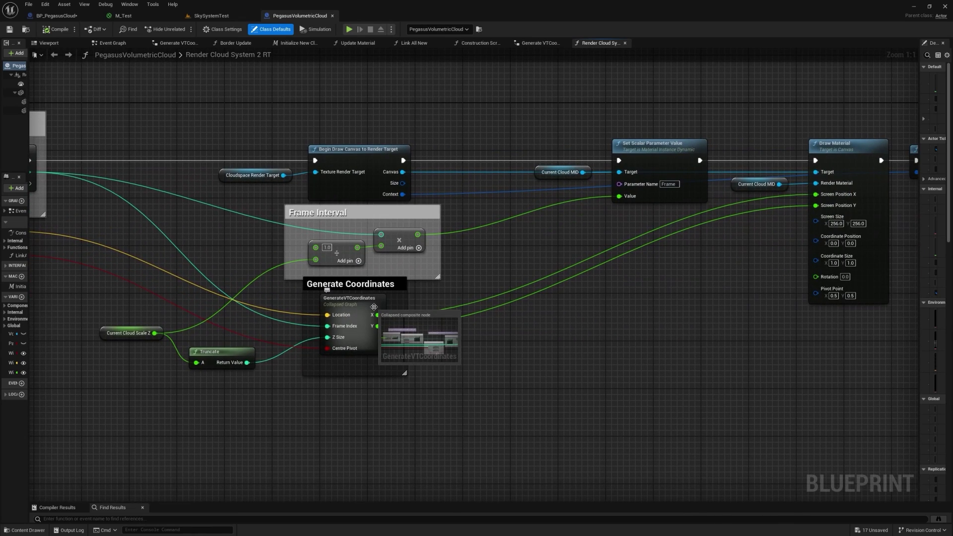
# Step: Open the GenerateVTCoordinates collapsed graph and examine its stages from relative altitude through to the Col and Row coordinates
pyautogui.doubleClick(374, 309)
pyautogui.scroll(5, 373, 306)
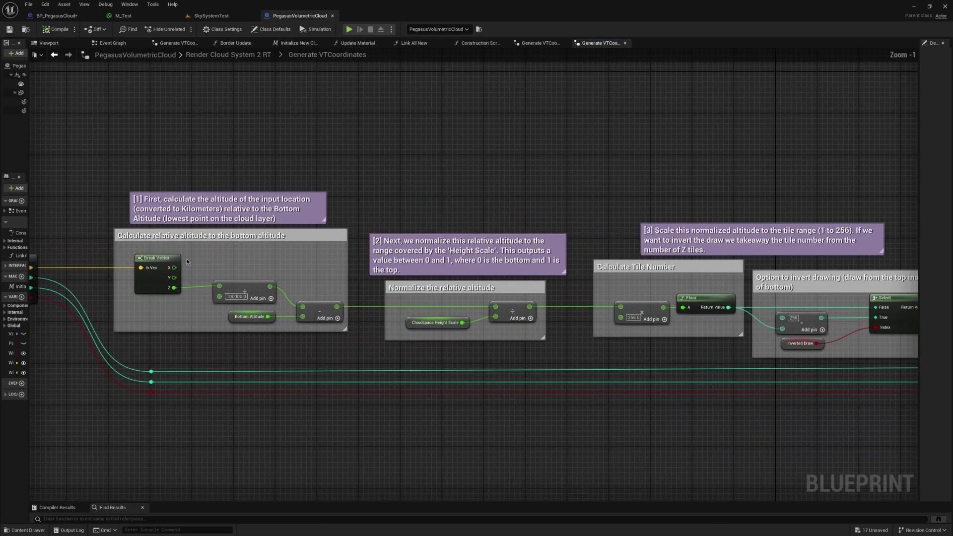
pyautogui.moveTo(834, 369); pyautogui.dragTo(716, 352, button='right')
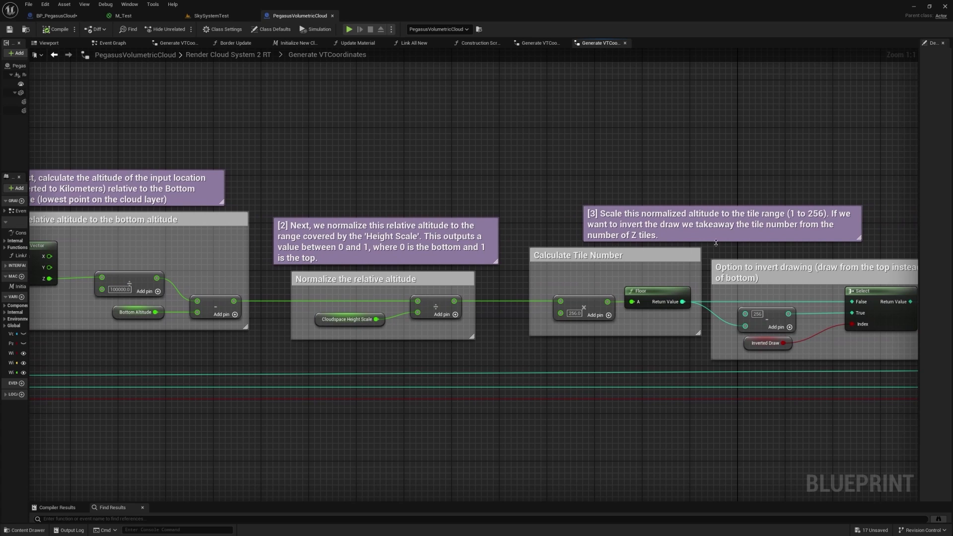
pyautogui.moveTo(715, 243); pyautogui.dragTo(320, 238, button='right')
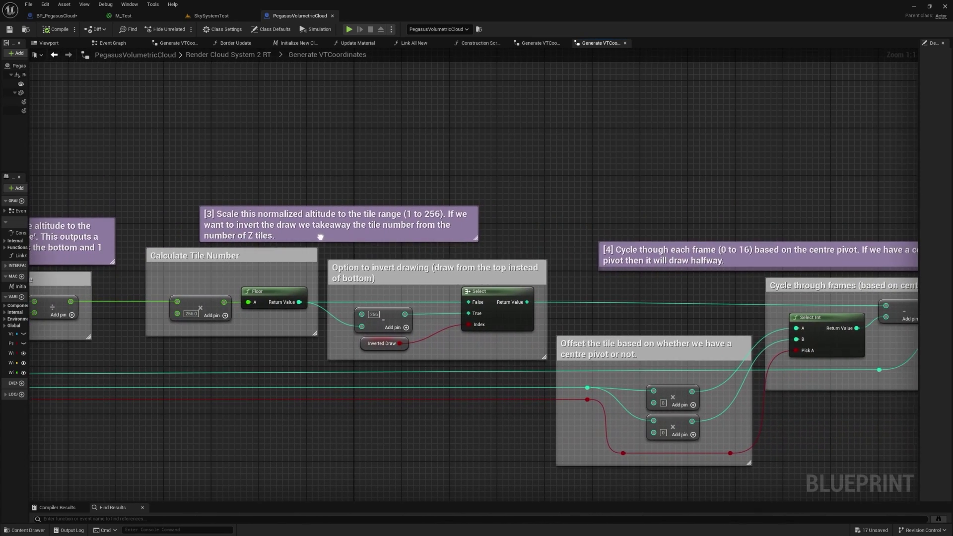
pyautogui.moveTo(808, 254); pyautogui.dragTo(89, 232, button='right')
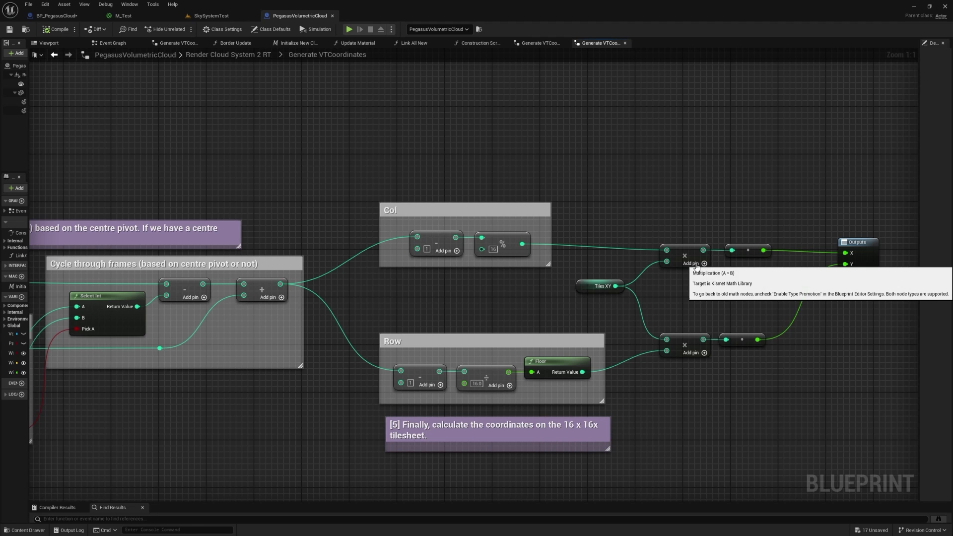
# Step: Return to the Render Cloud System 2 RT graph and examine the Frame parameter and material drawing nodes
pyautogui.click(231, 57)
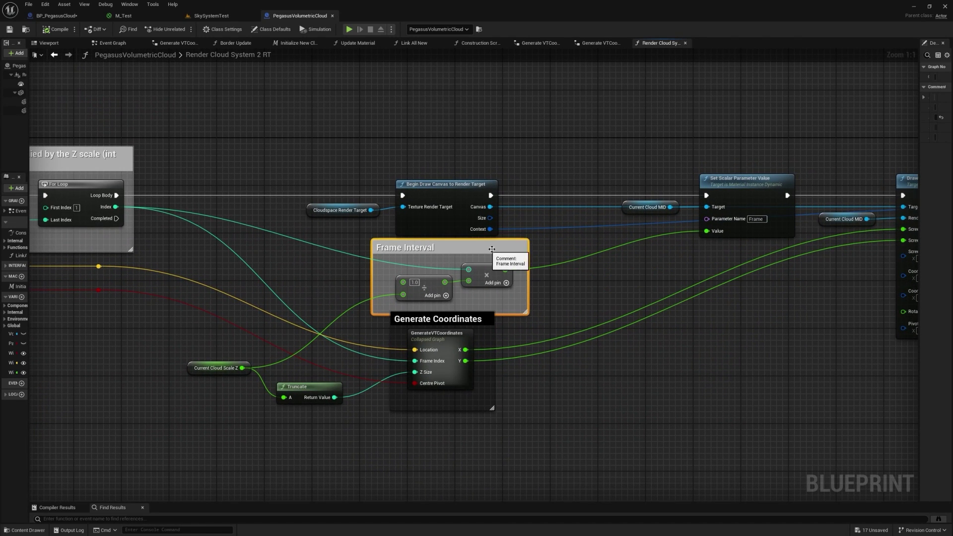
pyautogui.click(750, 197)
pyautogui.moveTo(762, 256); pyautogui.dragTo(503, 276, button='right')
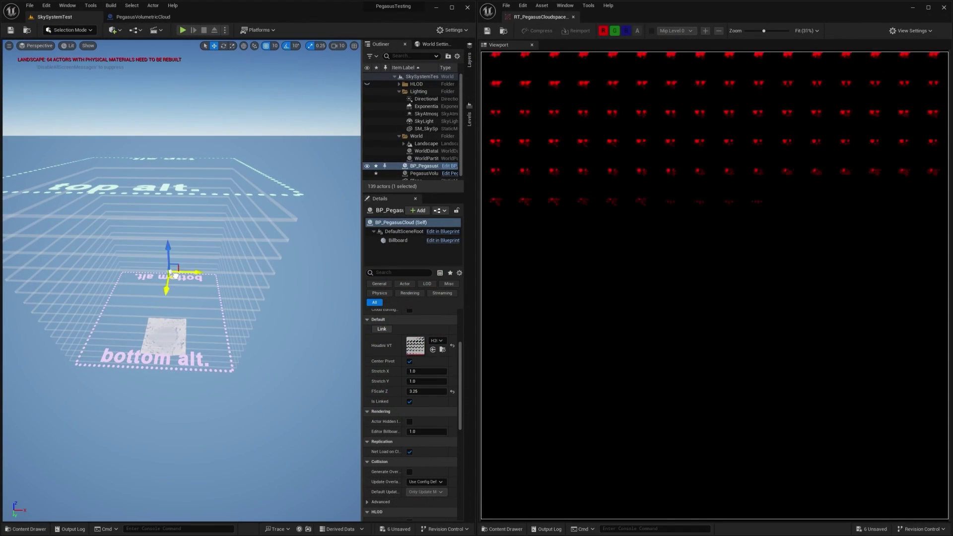
# Step: Move the BP_PegasusCloud actor horizontally within the cloudspace
pyautogui.moveTo(175, 276); pyautogui.dragTo(198, 292)
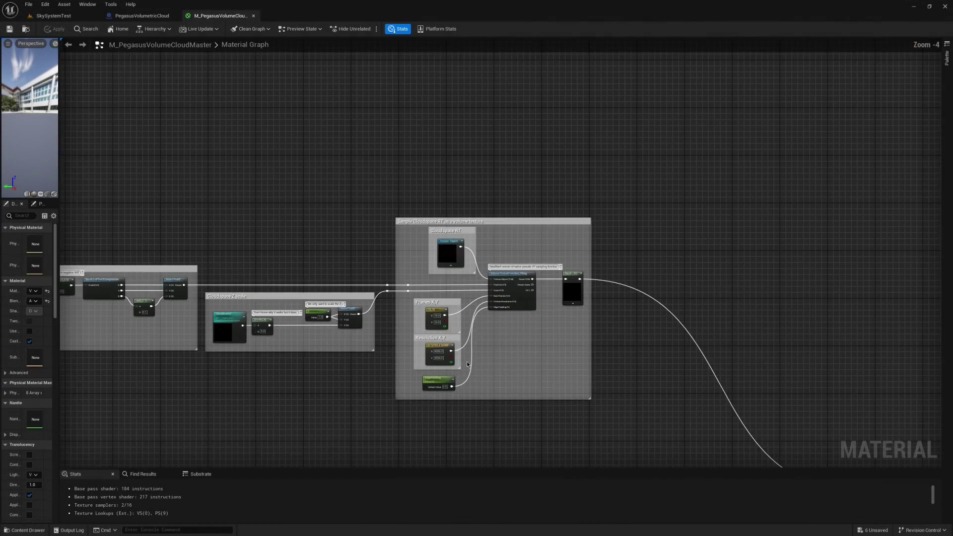
# Step: Examine the M_PegasusVolumeCloudMaster section that samples the Cloudspace render target as a volume texture, including the VolumeTextureFunction_Tiling node
pyautogui.scroll(4, 467, 365)
pyautogui.click(571, 252)
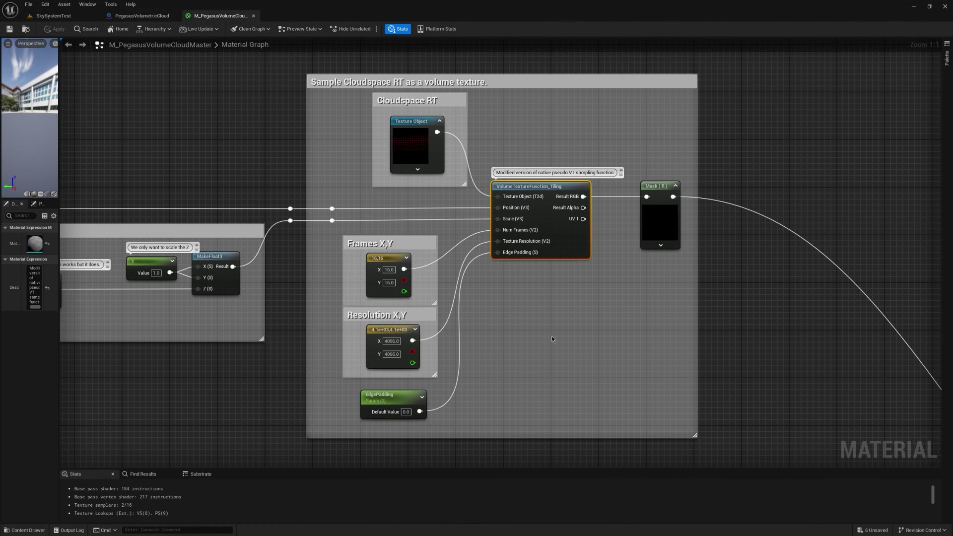
pyautogui.click(460, 344)
pyautogui.moveTo(476, 342); pyautogui.dragTo(853, 324, button='right')
pyautogui.scroll(-1, 529, 342)
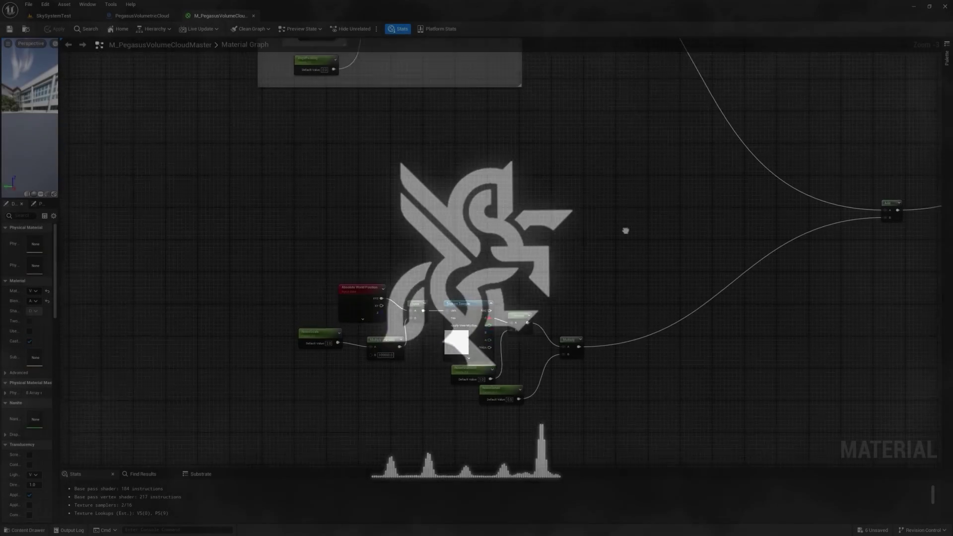
# Step: Examine the Custom Clouds Density, erosion and Volumetric Advanced Output networks in the master cloud material
pyautogui.moveTo(623, 230); pyautogui.dragTo(52, 417, button='right')
pyautogui.scroll(2, 526, 231)
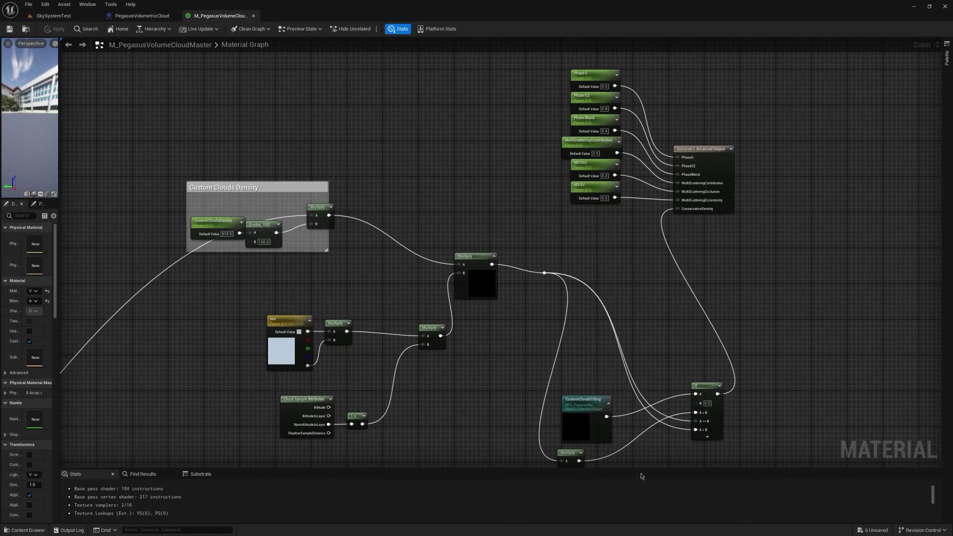
pyautogui.moveTo(668, 440); pyautogui.dragTo(665, 189, button='right')
pyautogui.scroll(-5, 665, 189)
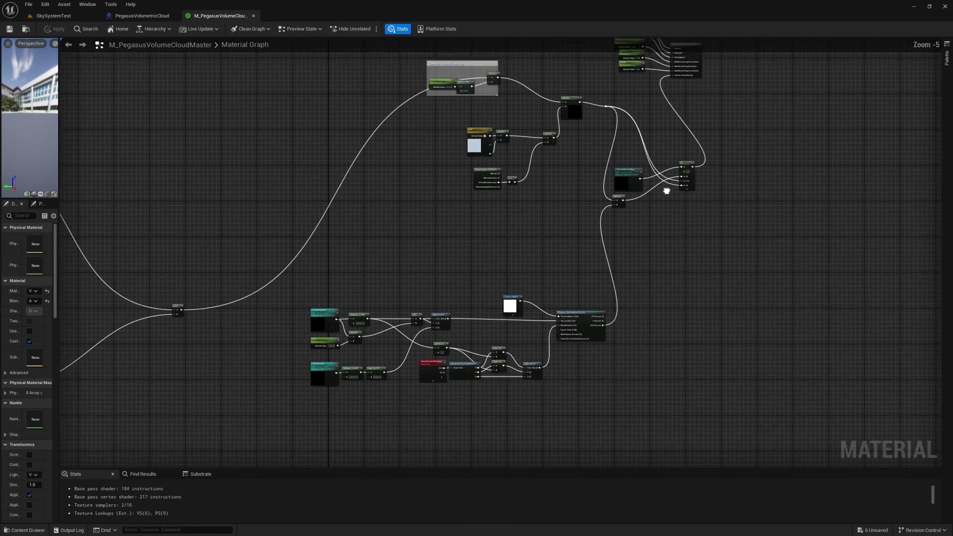
pyautogui.scroll(6, 505, 333)
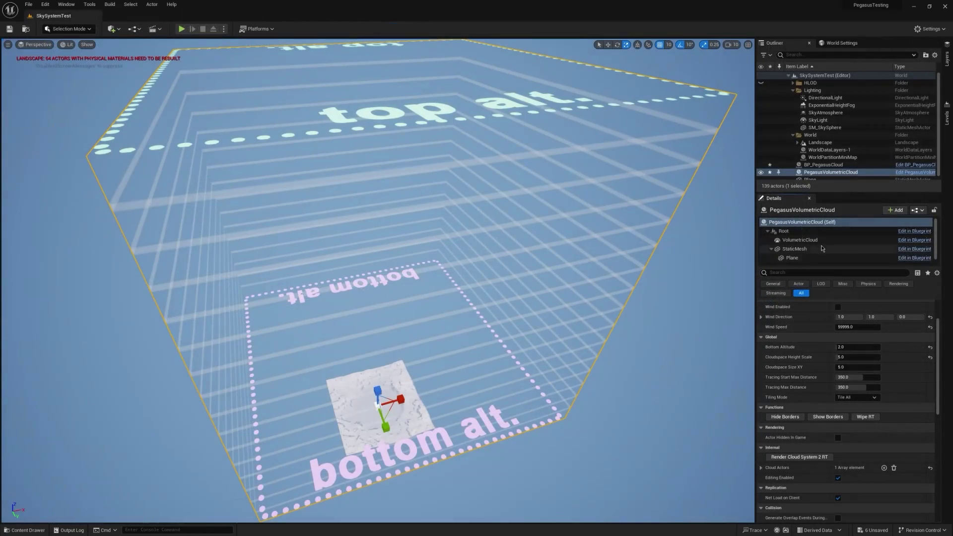
# Step: Assign the H20CloudTest texture as the Houdini VT of the BP_PegasusCloud actor
pyautogui.click(823, 165)
pyautogui.hotkey('ctrl', 'space')
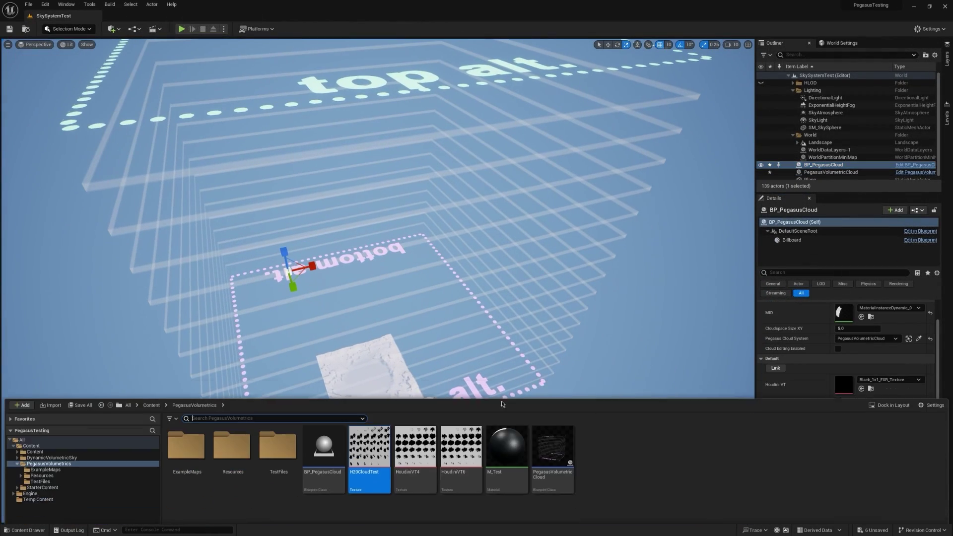
pyautogui.moveTo(369, 430); pyautogui.dragTo(835, 359)
pyautogui.moveTo(377, 278); pyautogui.dragTo(298, 258, button='right')
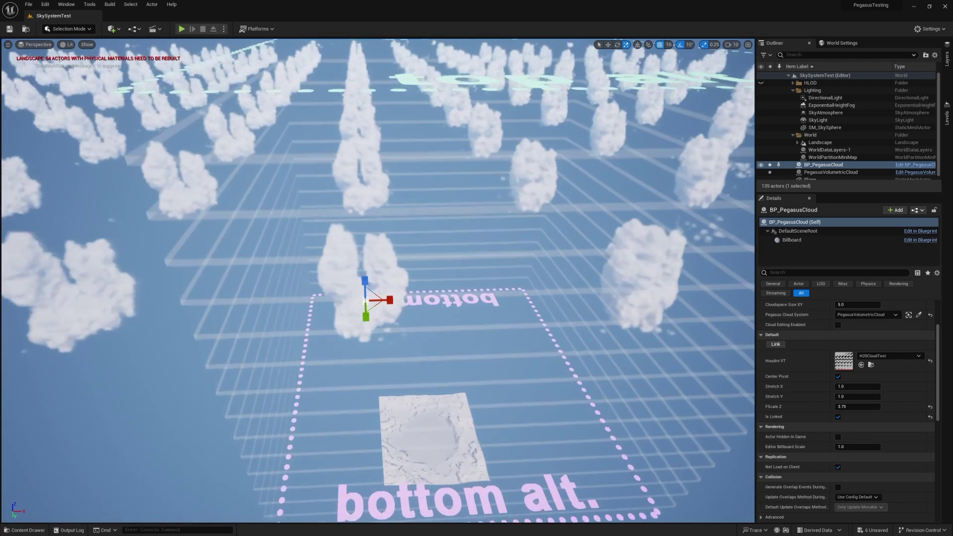
# Step: Scale BP_PegasusCloud down vertically to an FScale Z of 2.25
pyautogui.scroll(1, 367, 277)
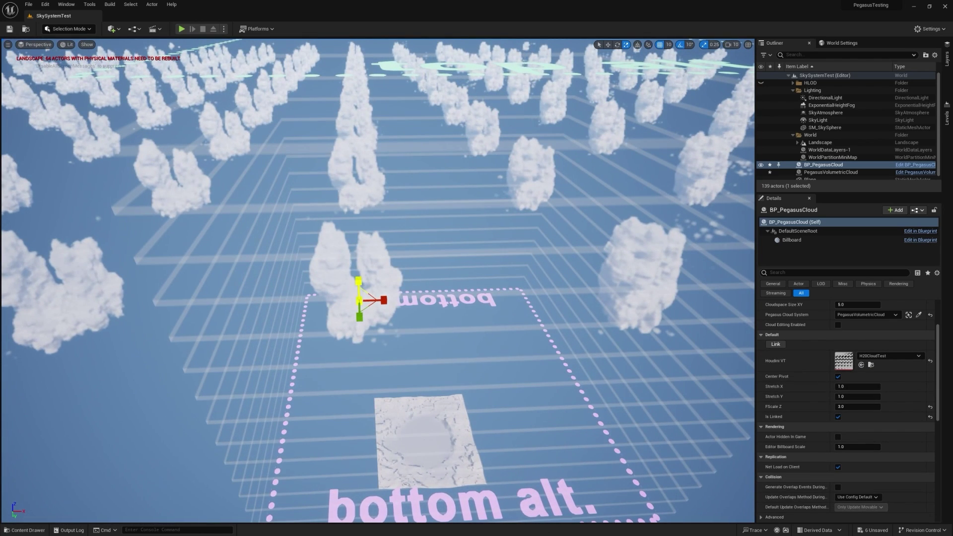
pyautogui.moveTo(400, 285); pyautogui.dragTo(400, 241, button='right')
pyautogui.press('r')
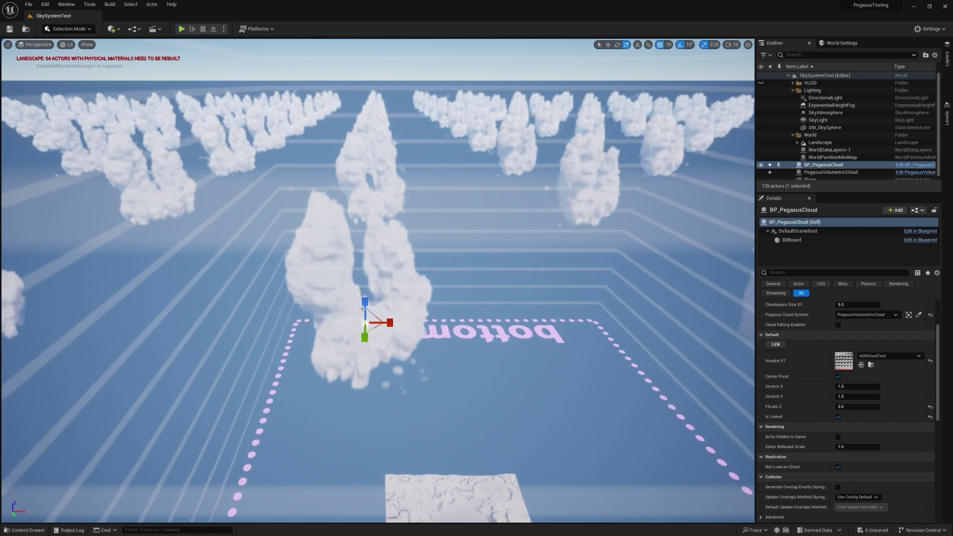
pyautogui.moveTo(364, 300); pyautogui.dragTo(365, 318)
pyautogui.moveTo(372, 310); pyautogui.dragTo(372, 347, button='right')
# Step: Move BP_PegasusCloud horizontally across the cloudspace and scale it up vertically
pyautogui.press('w')
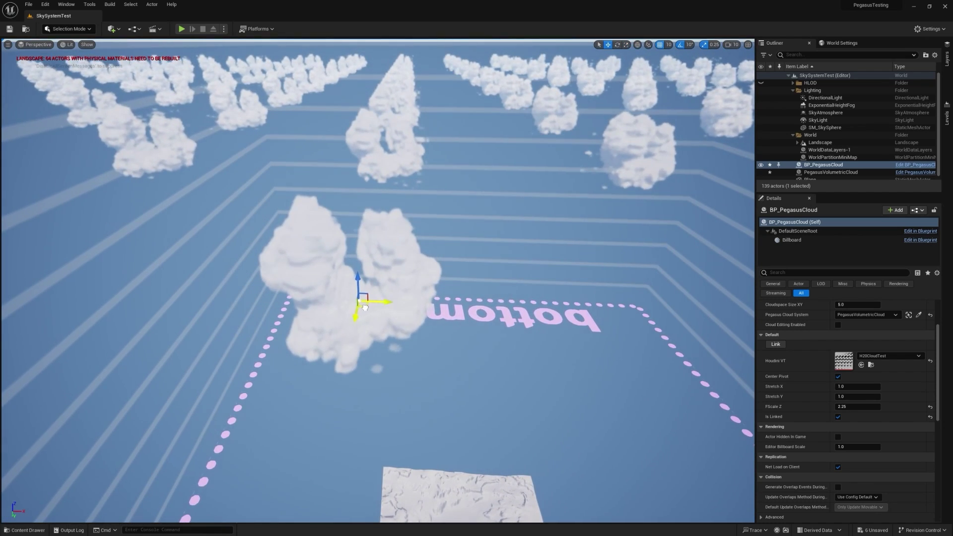
pyautogui.moveTo(372, 310); pyautogui.dragTo(593, 331)
pyautogui.press('e')
pyautogui.press('r')
pyautogui.moveTo(548, 300); pyautogui.dragTo(548, 280)
pyautogui.moveTo(398, 351); pyautogui.dragTo(449, 351, button='right')
pyautogui.moveTo(374, 323); pyautogui.dragTo(392, 322, button='right')
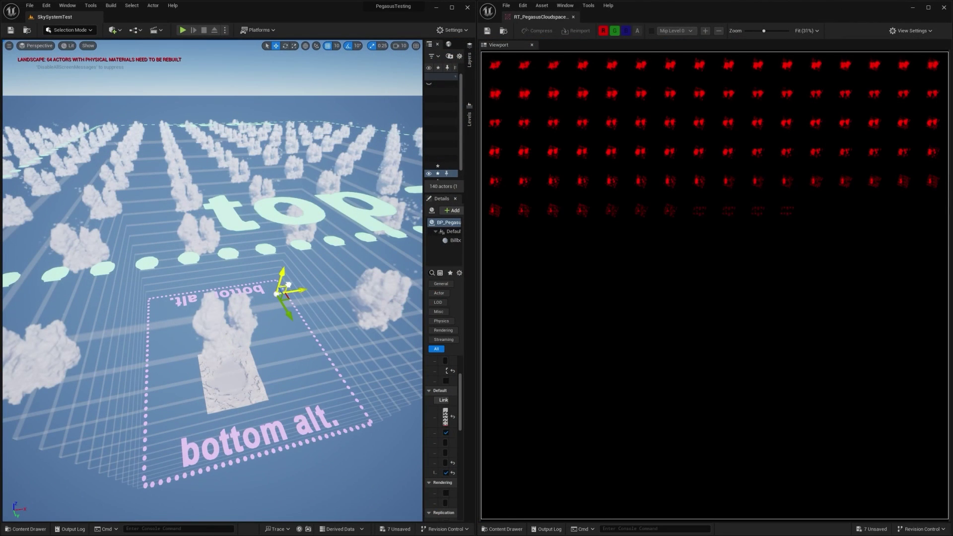
# Step: Move BP_PegasusCloud horizontally and duplicate it to another spot in the cloudspace
pyautogui.moveTo(287, 289); pyautogui.dragTo(246, 293)
pyautogui.keyDown('alt'); pyautogui.moveTo(245, 293); pyautogui.dragTo(367, 317); pyautogui.keyUp('alt')
pyautogui.keyDown('alt'); pyautogui.moveTo(213, 280); pyautogui.dragTo(242, 276); pyautogui.keyUp('alt')
pyautogui.press('w')
pyautogui.moveTo(212, 280); pyautogui.dragTo(189, 294, button='right')
# Step: Set the Tiling Mode of the PegasusVolumetricCloud actor to Tile Layers Only
pyautogui.click(563, 264)
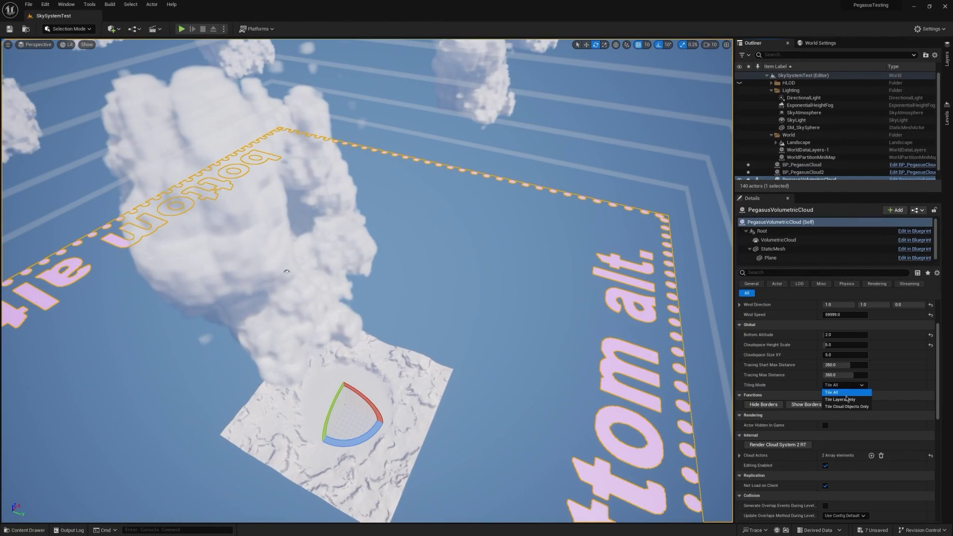
pyautogui.click(847, 400)
pyautogui.moveTo(546, 298)
pyautogui.mouseDown(button='right')
pyautogui.moveTo(549, 238)
pyautogui.moveTo(585, 204)
pyautogui.moveTo(541, 223)
pyautogui.moveTo(521, 278)
pyautogui.moveTo(516, 270)
pyautogui.moveTo(534, 285)
pyautogui.mouseUp(button='right')
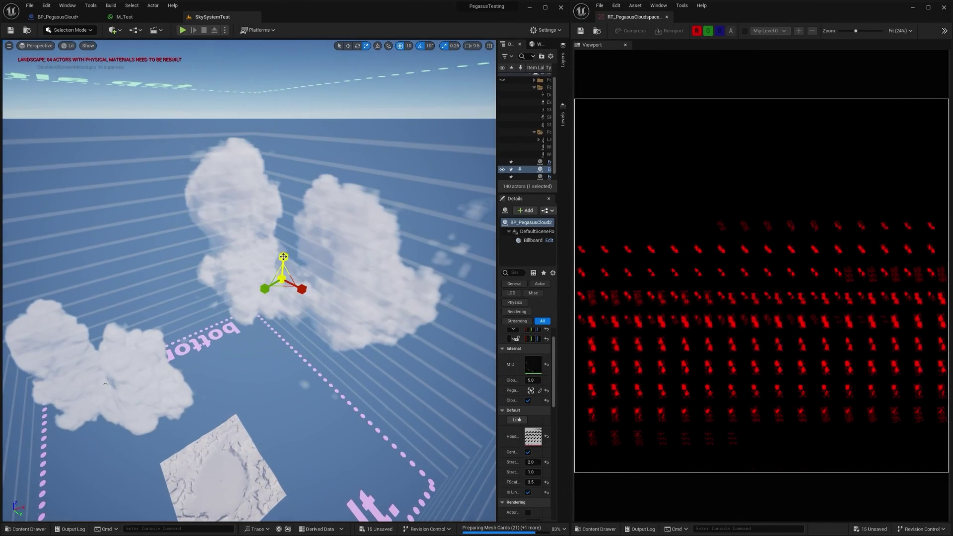
# Step: Duplicate BP_PegasusCloud2 and reposition the copy horizontally and vertically within the cloudspace
pyautogui.press('w')
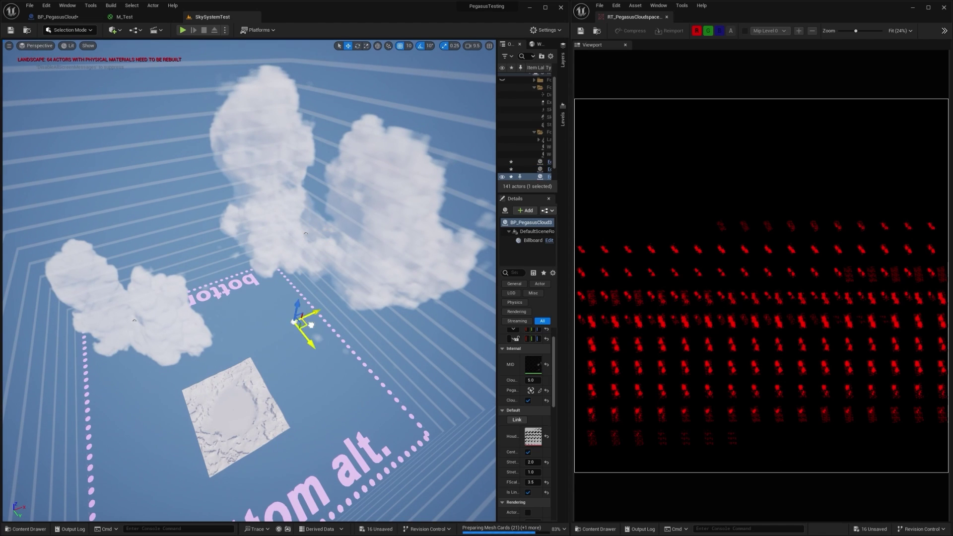
pyautogui.moveTo(347, 298); pyautogui.dragTo(149, 234, button='right')
pyautogui.moveTo(238, 268); pyautogui.dragTo(237, 245, button='right')
pyautogui.moveTo(236, 240); pyautogui.dragTo(246, 399)
pyautogui.moveTo(246, 400); pyautogui.dragTo(170, 329, button='right')
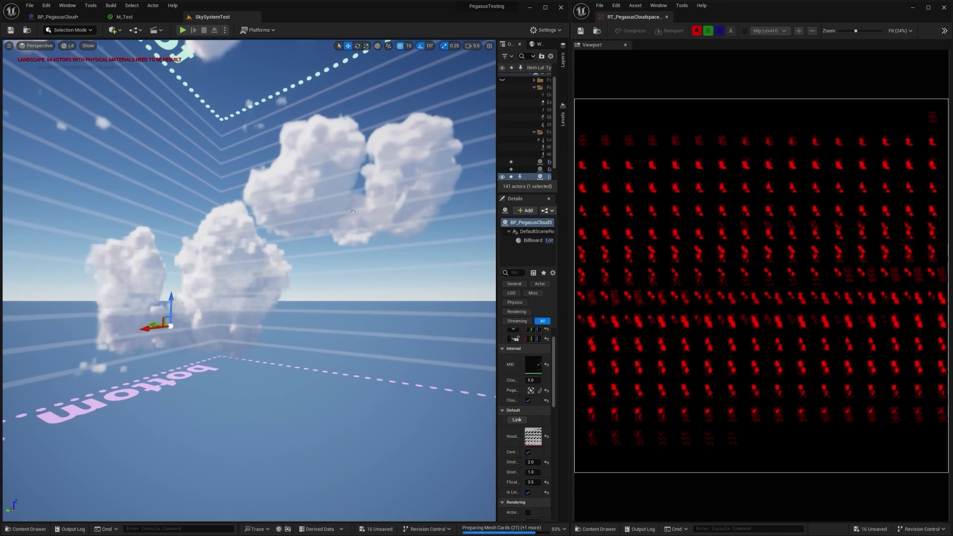
# Step: Shift BP_PegasusCloud3 along its X axis toward the neighbouring cloud
pyautogui.press('e')
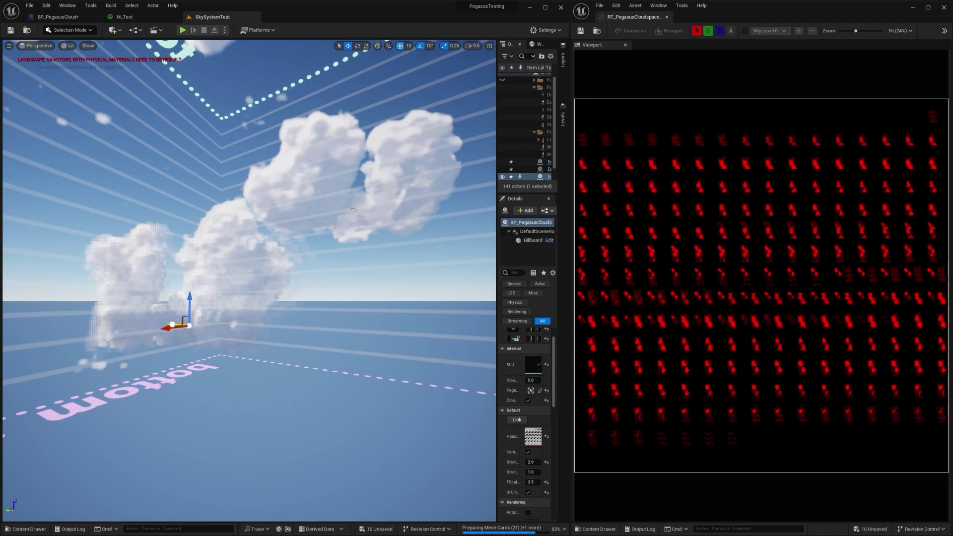
pyautogui.press('e')
pyautogui.moveTo(161, 330); pyautogui.dragTo(199, 332)
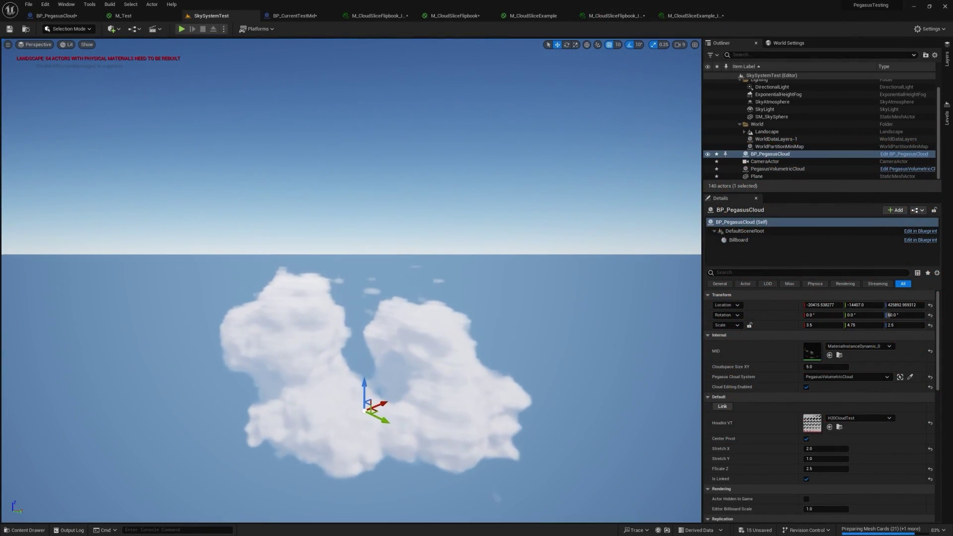
# Step: Inspect the BP_PegasusCloud volume up close by flying through and around its surface
pyautogui.press('w')
pyautogui.moveTo(351, 280); pyautogui.dragTo(293, 273, button='right')
pyautogui.scroll(-3, 351, 280)
pyautogui.press('w')
pyautogui.press('w')
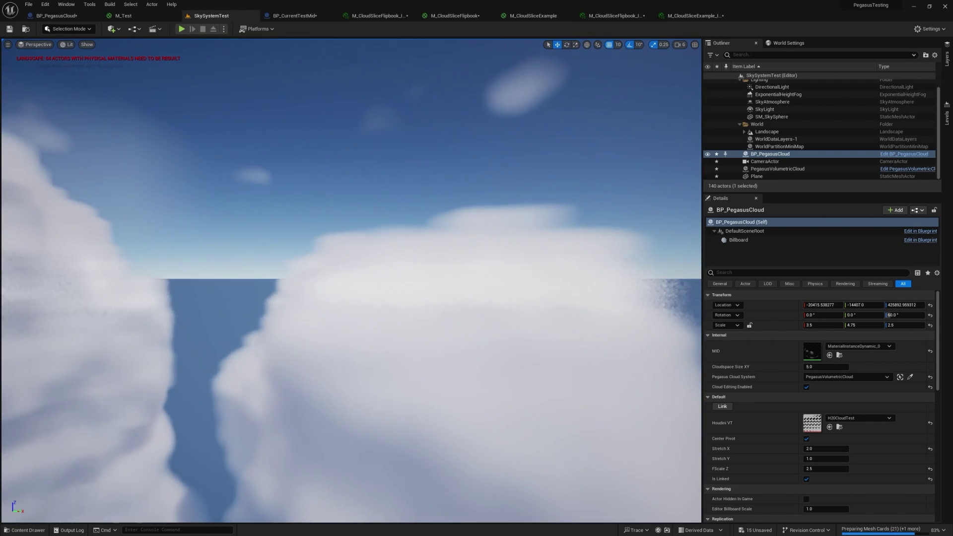
pyautogui.press('s')
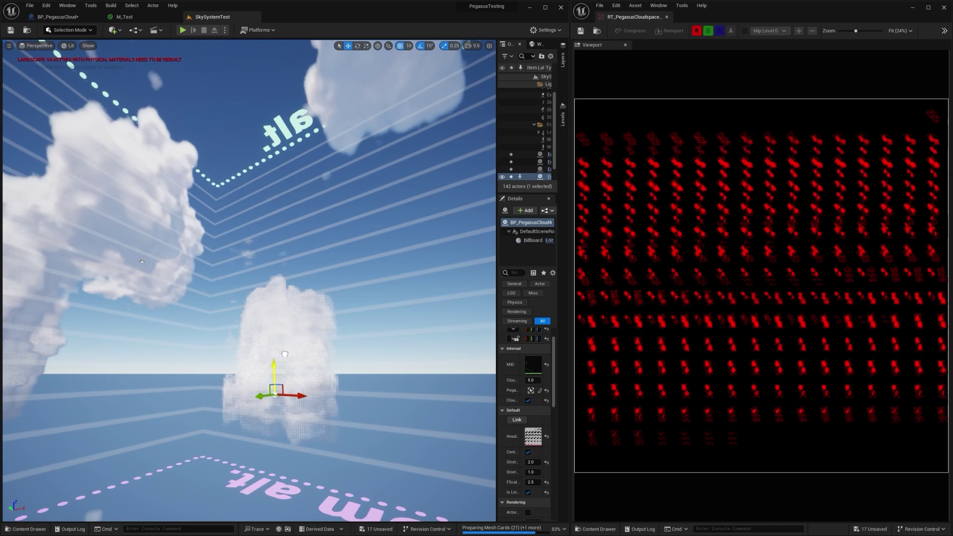
# Step: Scale BP_PegasusCloud uniformly, and move BP_PegasusCloud4 along its Y axis
pyautogui.press('r')
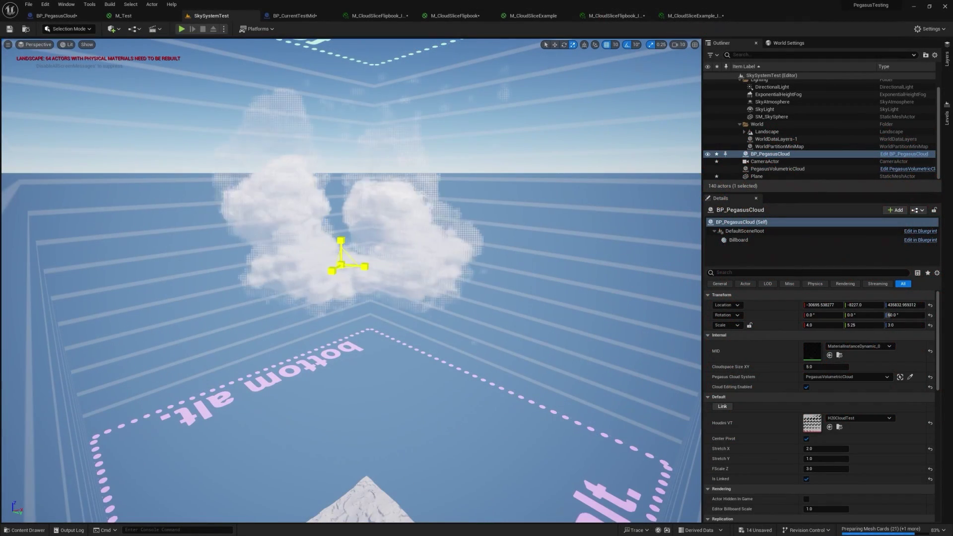
pyautogui.moveTo(347, 267)
pyautogui.mouseDown()
pyautogui.moveTo(399, 248)
pyautogui.moveTo(272, 301)
pyautogui.moveTo(387, 259)
pyautogui.moveTo(334, 262)
pyautogui.mouseUp()
pyautogui.press('w')
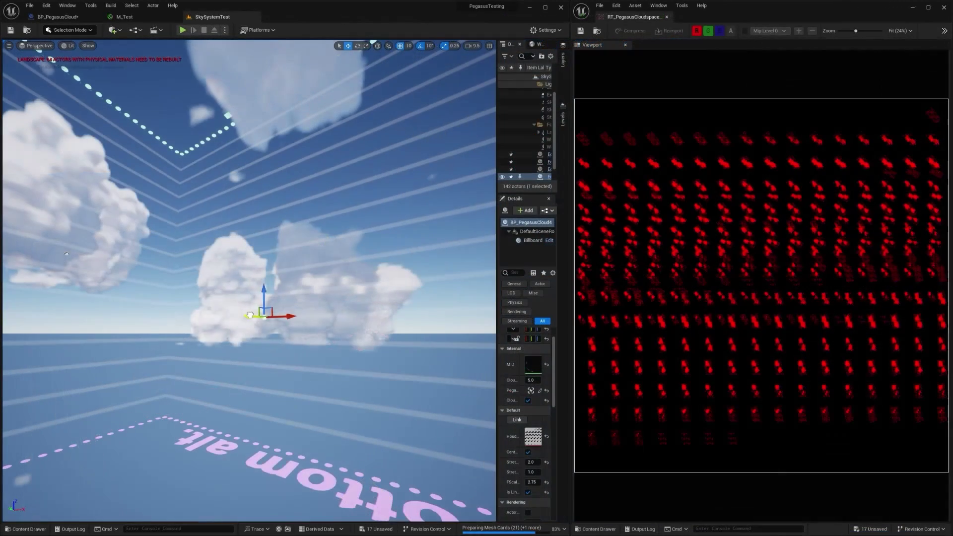
pyautogui.moveTo(243, 315); pyautogui.dragTo(211, 316)
pyautogui.moveTo(211, 316); pyautogui.dragTo(89, 422, button='right')
pyautogui.moveTo(210, 387); pyautogui.dragTo(224, 296, button='right')
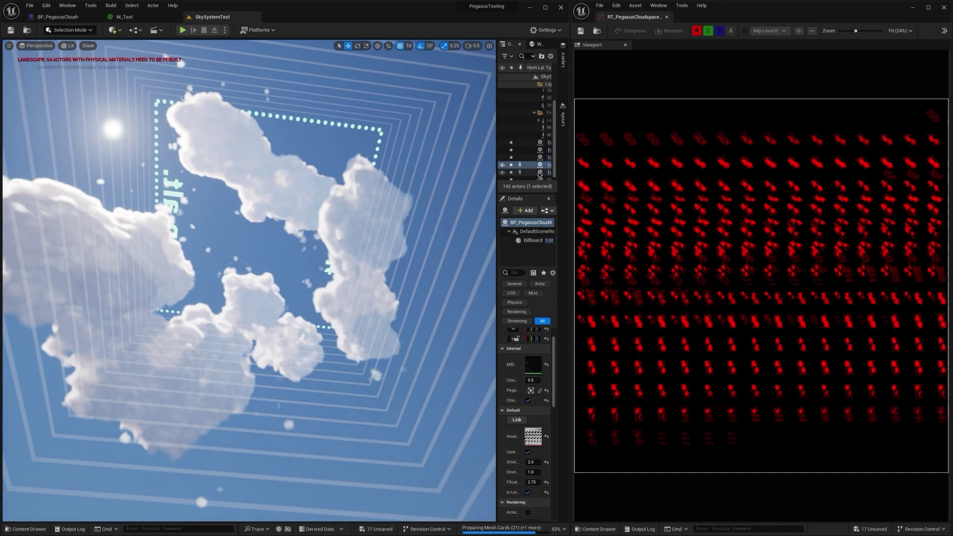
# Step: Hide the cloudspace borders of the PegasusVolumetricCloud actor
pyautogui.scroll(-1, 538, 177)
pyautogui.click(537, 174)
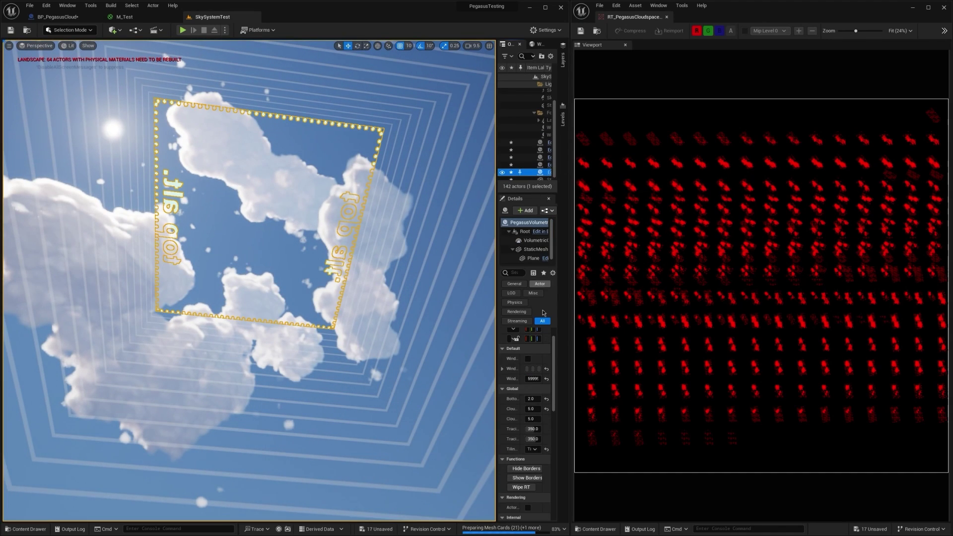
pyautogui.click(525, 468)
pyautogui.moveTo(481, 467)
pyautogui.mouseDown(button='right')
pyautogui.moveTo(459, 477)
pyautogui.moveTo(437, 456)
pyautogui.moveTo(478, 442)
pyautogui.moveTo(478, 454)
pyautogui.mouseUp(button='right')
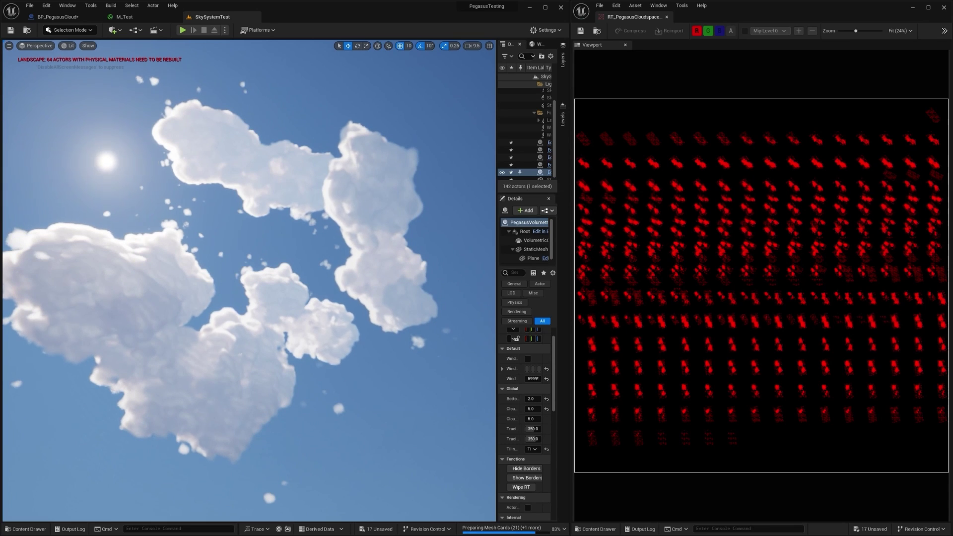
# Step: Examine the arranged clouds from several angles and their slices in the RT_PegasusCloudspace render target
pyautogui.press('w')
pyautogui.moveTo(479, 455); pyautogui.dragTo(541, 527, button='right')
pyautogui.press('s')
pyautogui.press('a')
pyautogui.moveTo(469, 492); pyautogui.dragTo(424, 512, button='right')
pyautogui.press('s')
pyautogui.scroll(10, 737, 314)
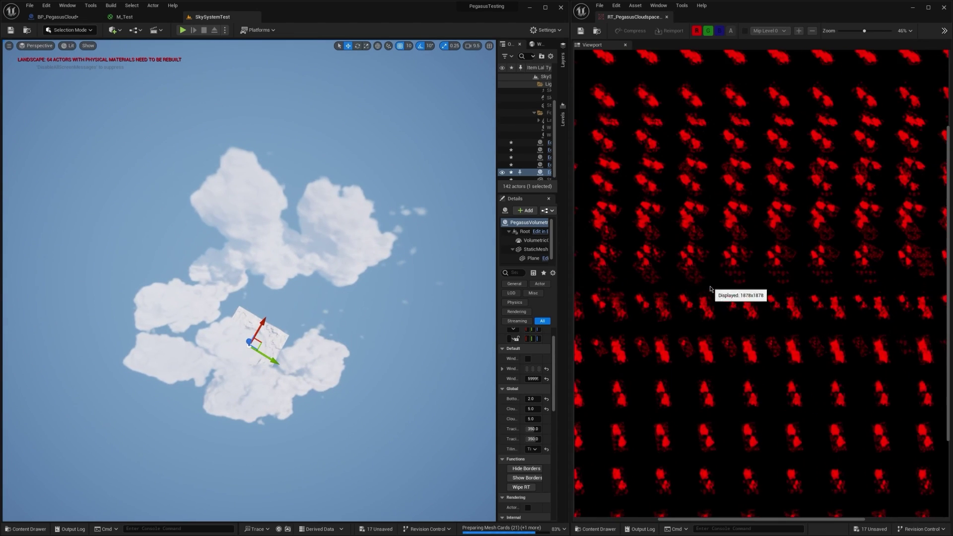
pyautogui.scroll(6, 703, 266)
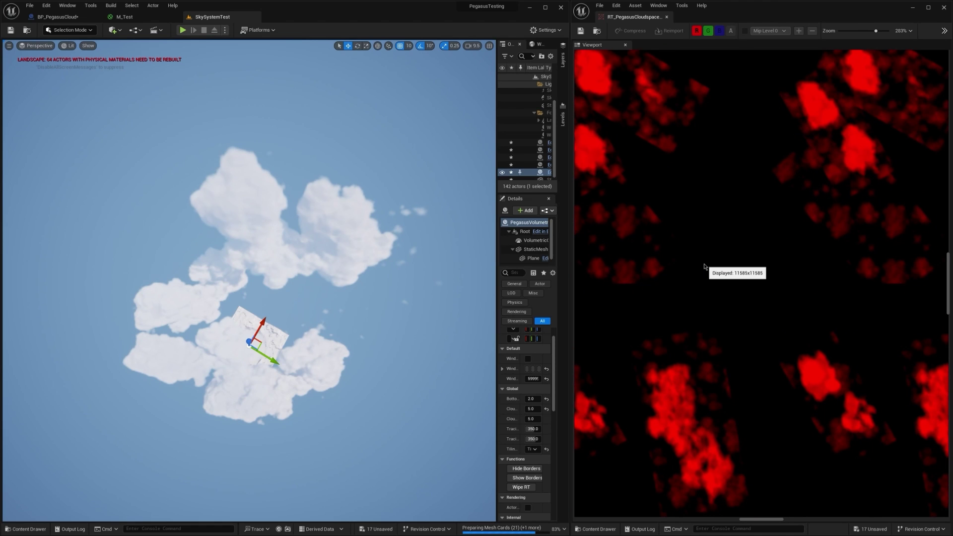
pyautogui.scroll(-4, 703, 267)
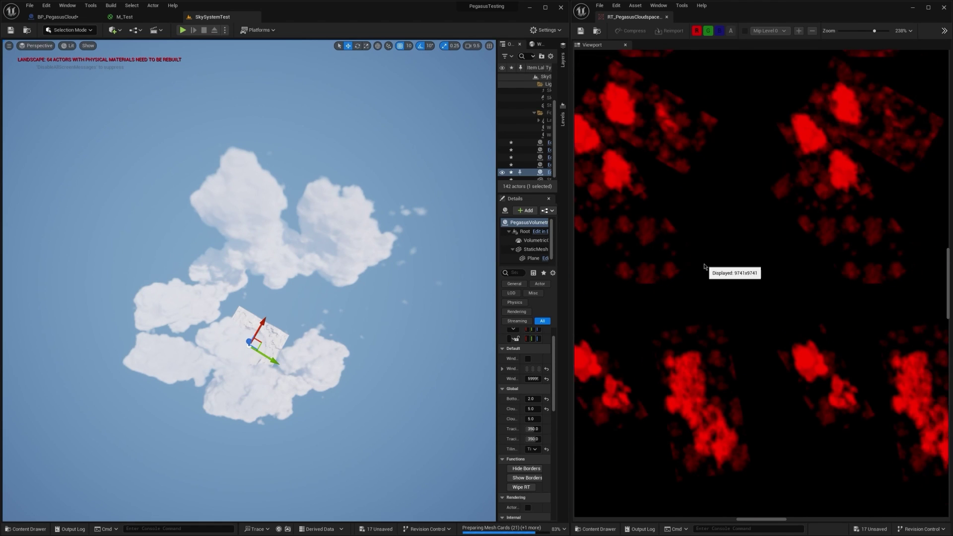